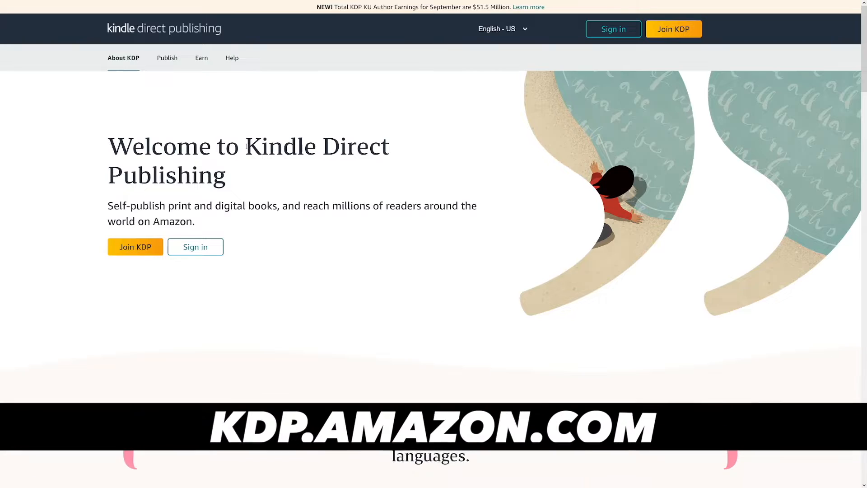
pyautogui.moveTo(246, 146); pyautogui.dragTo(227, 177)
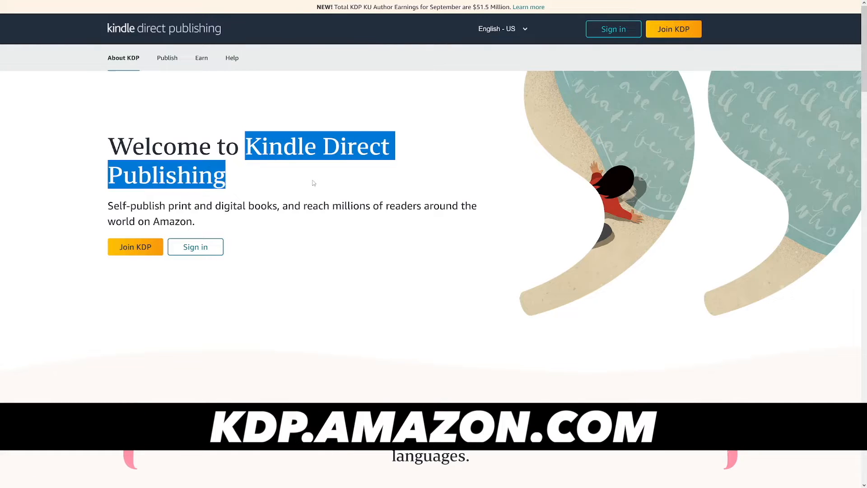
pyautogui.click(226, 177)
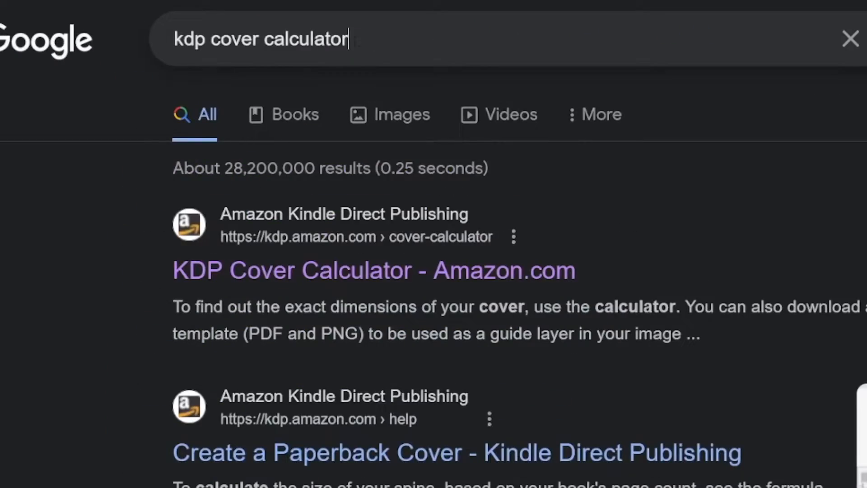
pyautogui.moveTo(357, 41)
pyautogui.mouseDown()
pyautogui.moveTo(173, 42)
pyautogui.moveTo(350, 41)
pyautogui.mouseUp()
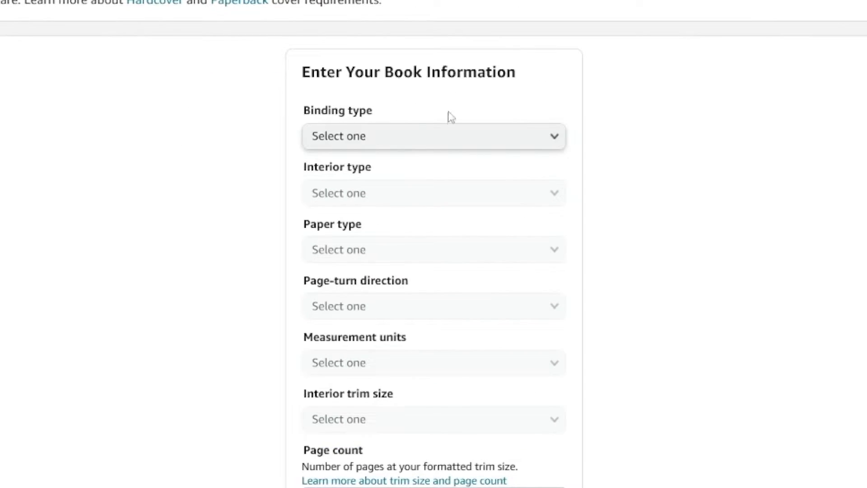
# Step: Set the binding type to Paperback, the interior type to Black & white and the paper type to White paper
pyautogui.click(427, 137)
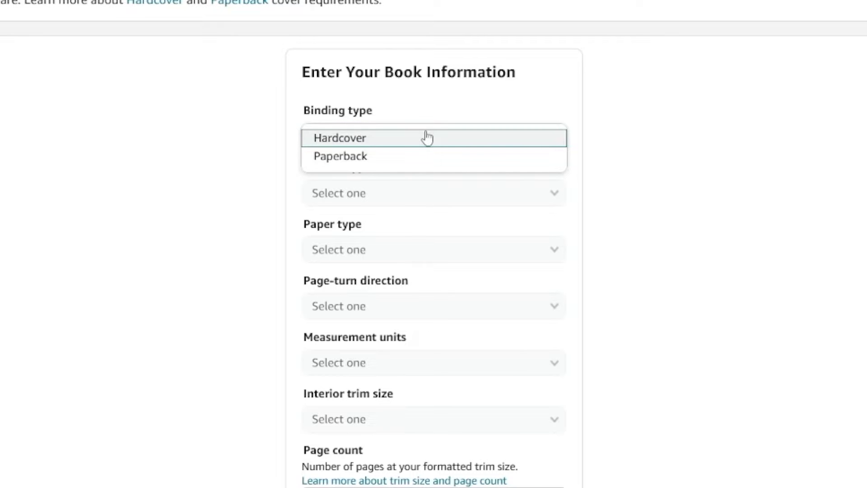
pyautogui.click(379, 159)
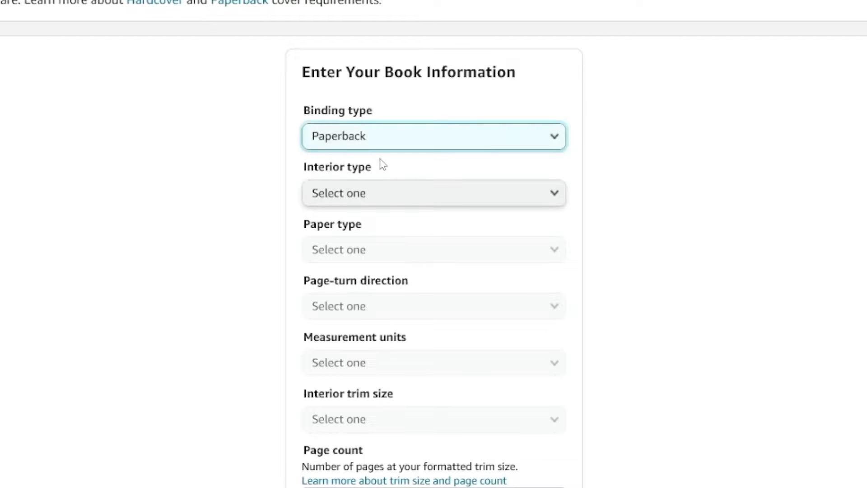
pyautogui.click(416, 191)
pyautogui.click(375, 195)
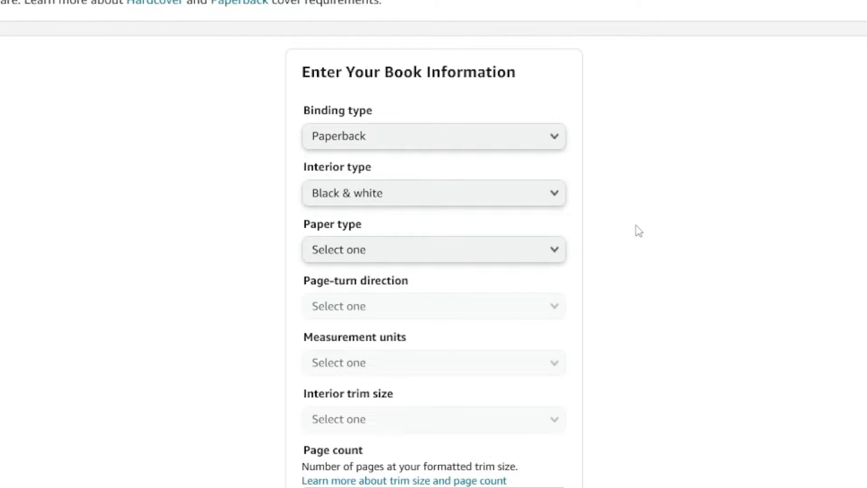
pyautogui.click(541, 249)
pyautogui.click(392, 267)
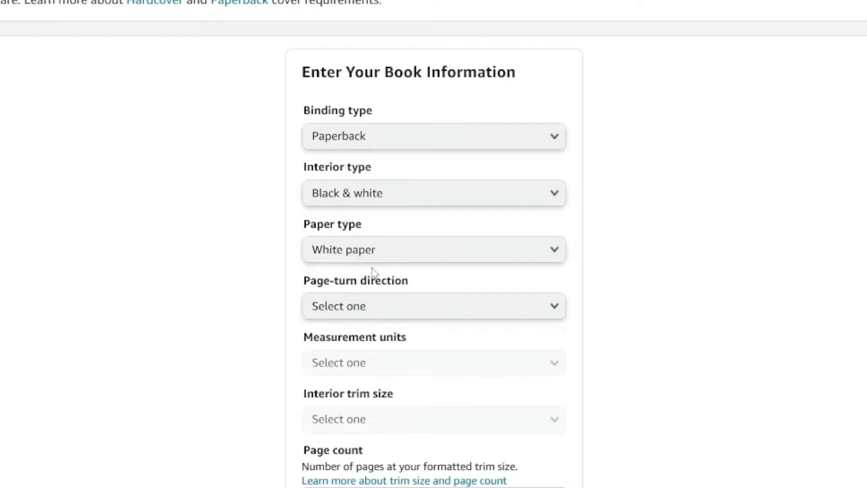
# Step: Set the page-turn direction to Left to Right, the measurement units to Inches and the interior trim size to 6 x 9 in
pyautogui.click(424, 308)
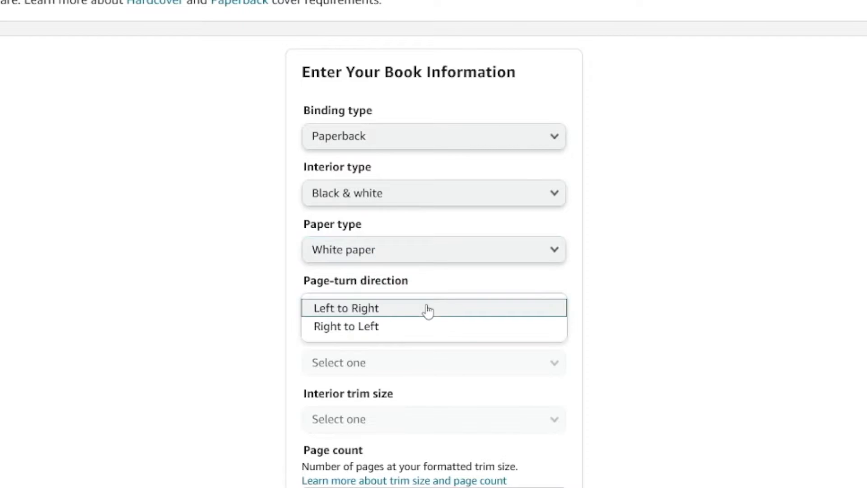
pyautogui.click(393, 313)
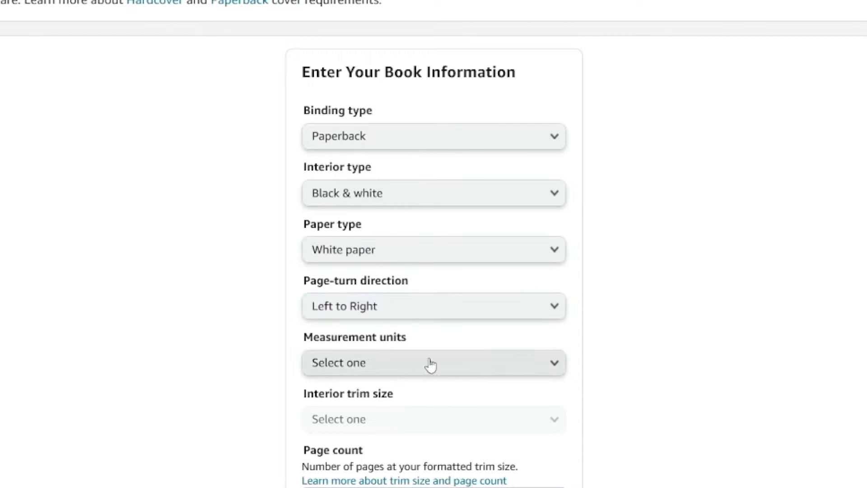
pyautogui.click(402, 370)
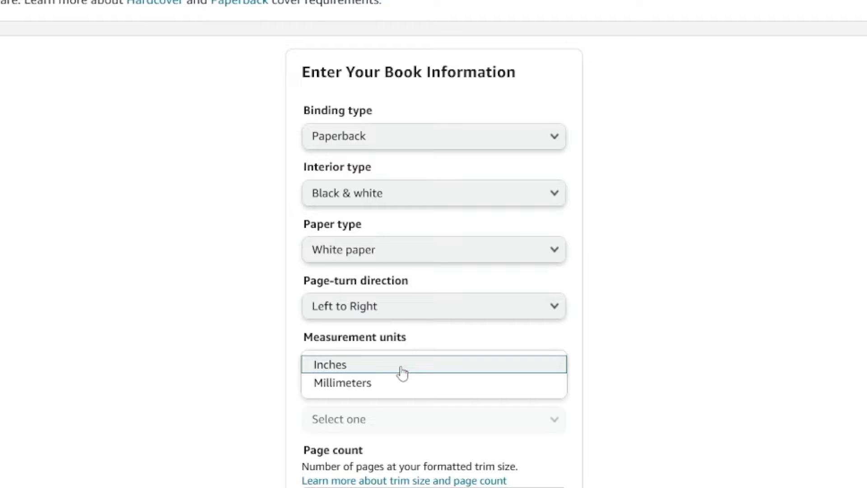
pyautogui.click(340, 368)
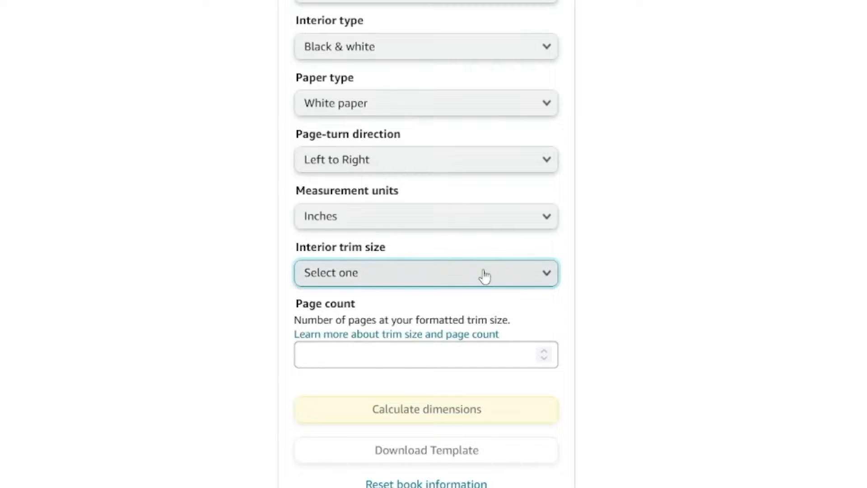
pyautogui.click(483, 272)
pyautogui.click(360, 39)
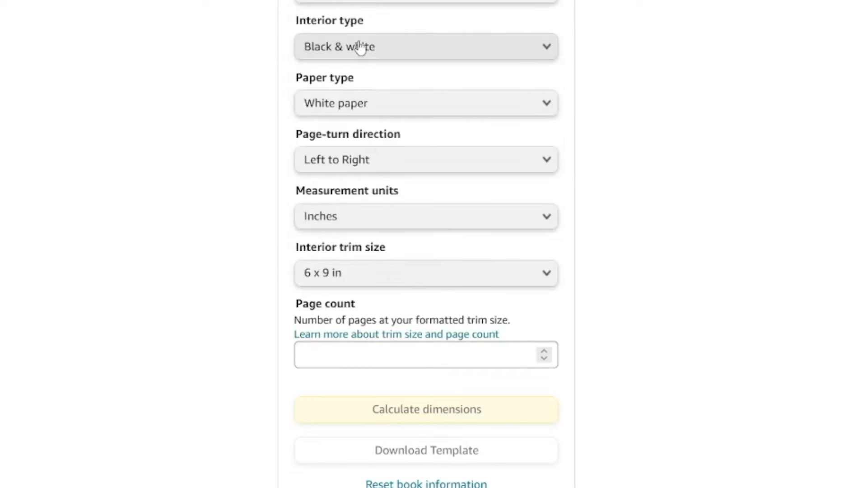
# Step: Enter a page count of 150, calculate the cover dimensions and download the cover template
pyautogui.click(427, 355)
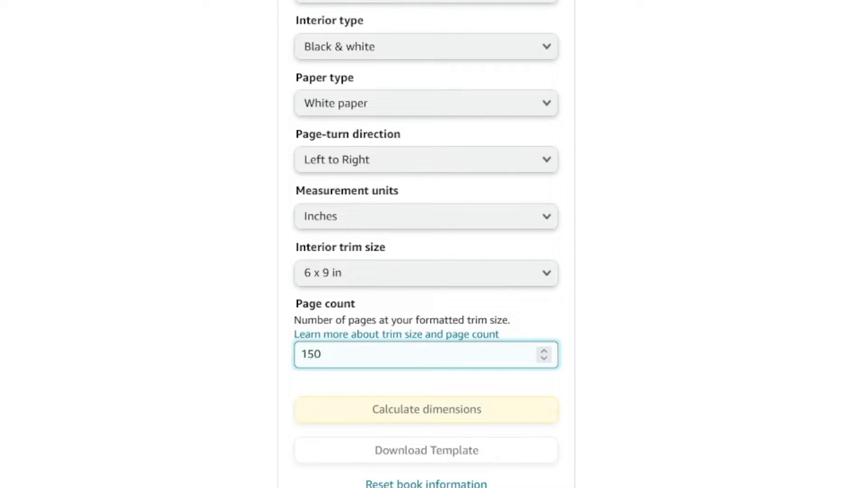
pyautogui.click(606, 350)
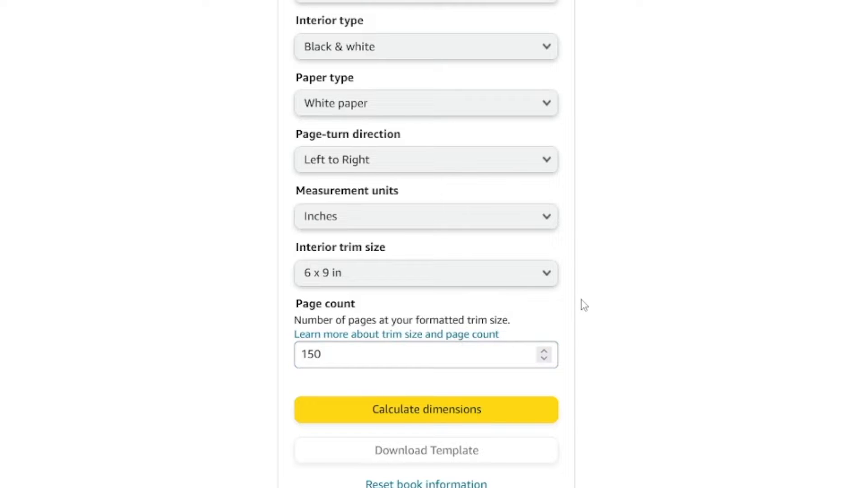
pyautogui.click(387, 414)
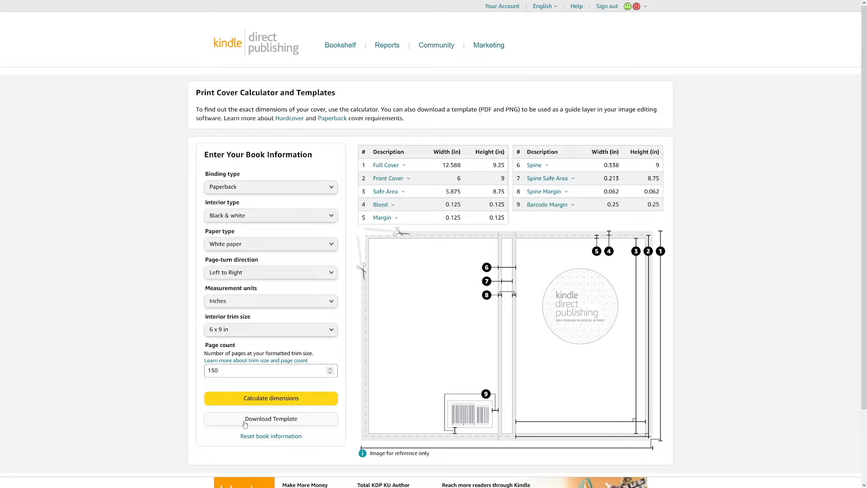
pyautogui.click(309, 422)
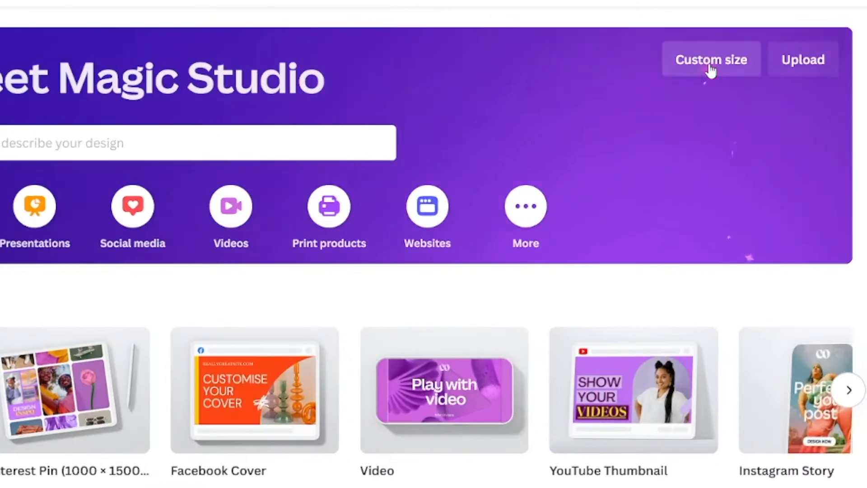
# Step: Switch to Canva and create a new custom-size design of 12.588 × 9.25 in, checking the size against the downloaded template
pyautogui.click(776, 61)
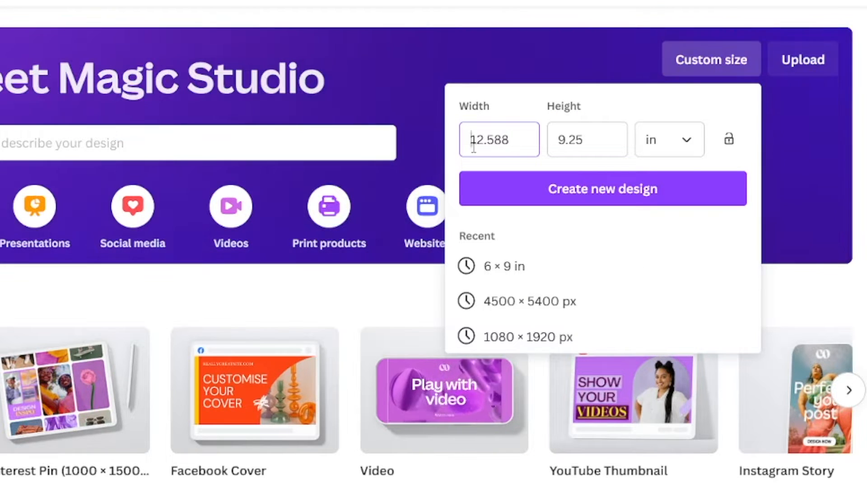
pyautogui.moveTo(470, 140); pyautogui.dragTo(504, 144)
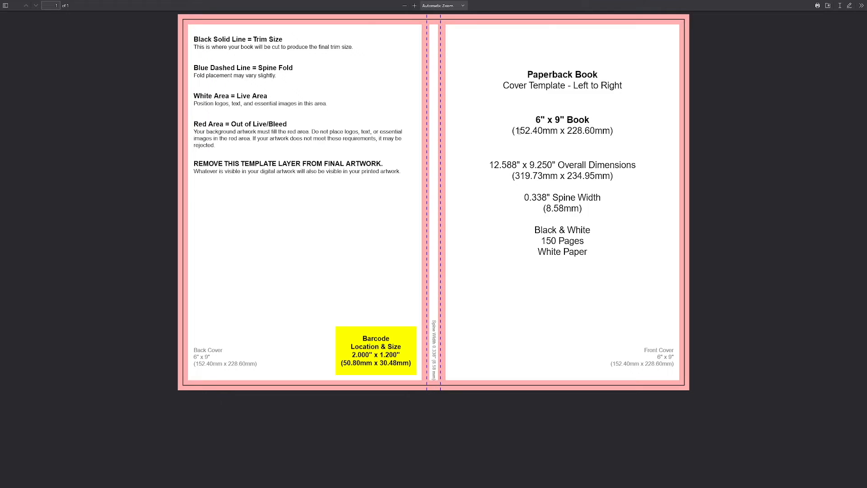
pyautogui.moveTo(520, 130); pyautogui.dragTo(610, 131)
pyautogui.click(607, 131)
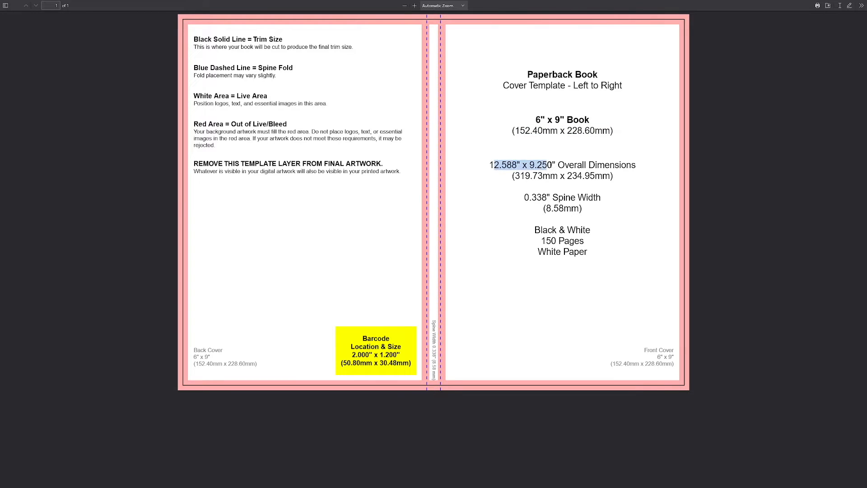
pyautogui.click(556, 165)
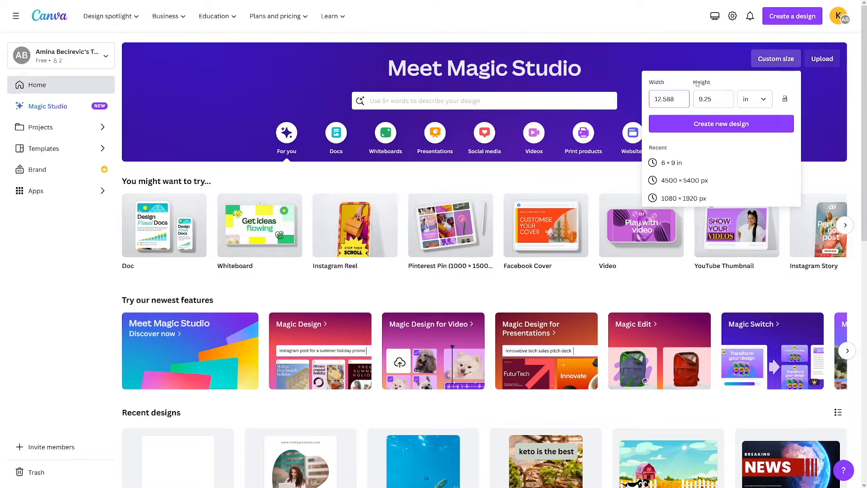
pyautogui.click(703, 127)
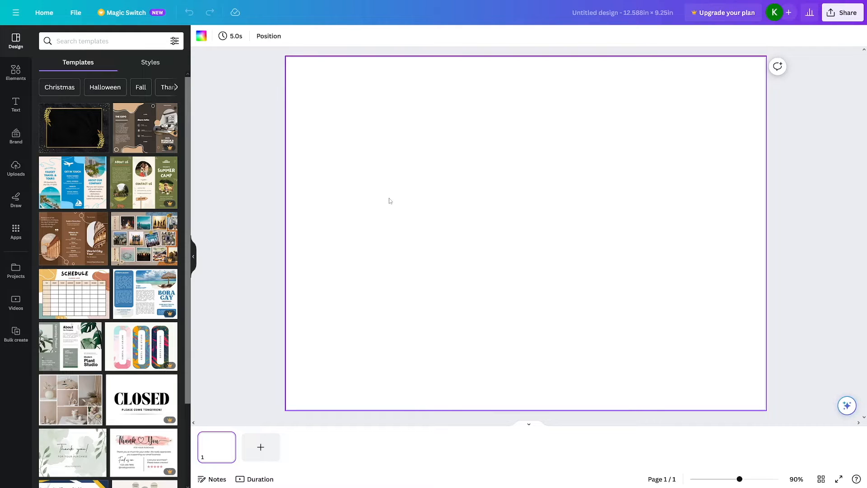
# Step: Place the 1208 x 888 px paperback cover template from your projects onto the blank page so it fills the page
pyautogui.click(22, 168)
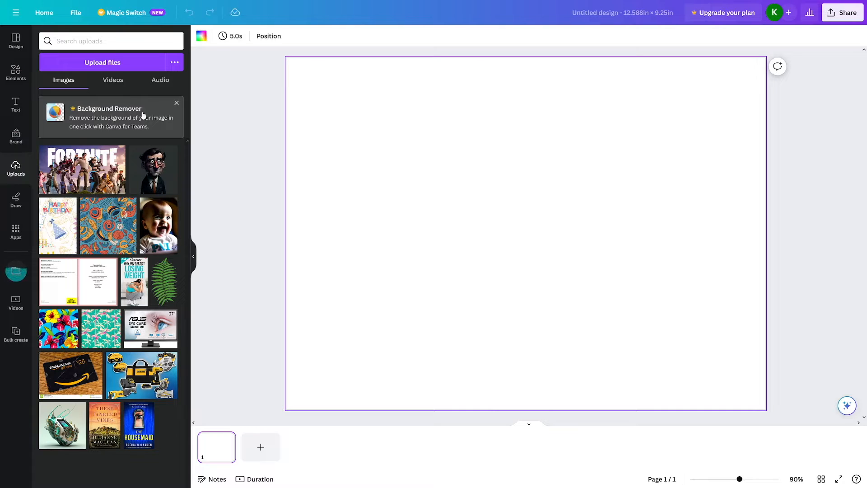
pyautogui.click(16, 271)
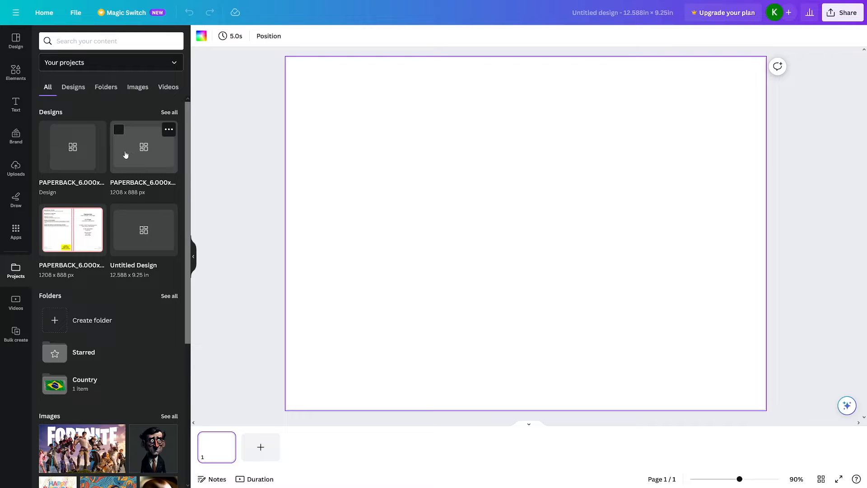
pyautogui.moveTo(126, 155); pyautogui.dragTo(366, 243)
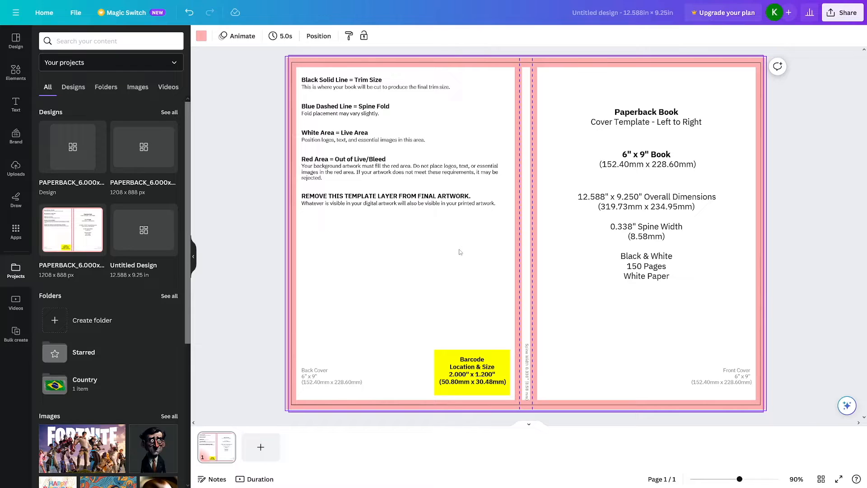
# Step: Add a square shape and stretch it from the page's upper-left corner to cover the whole cover template
pyautogui.click(16, 77)
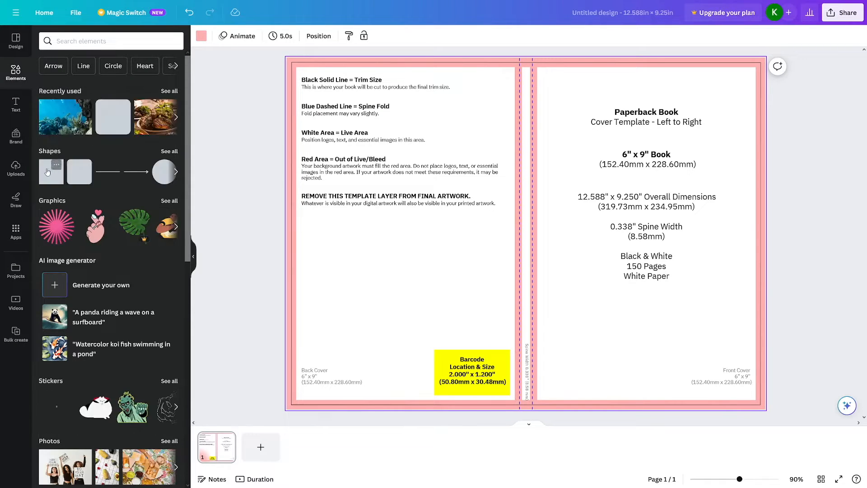
pyautogui.moveTo(48, 171); pyautogui.dragTo(449, 175)
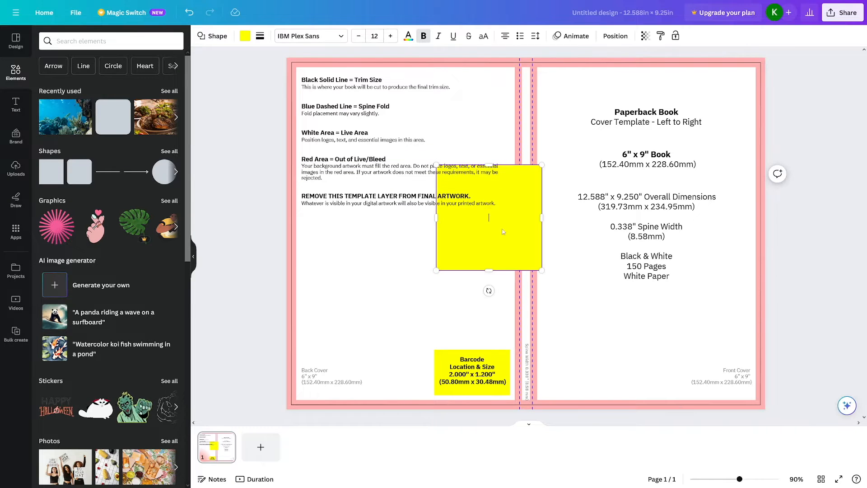
pyautogui.click(603, 247)
pyautogui.moveTo(530, 250); pyautogui.dragTo(379, 142)
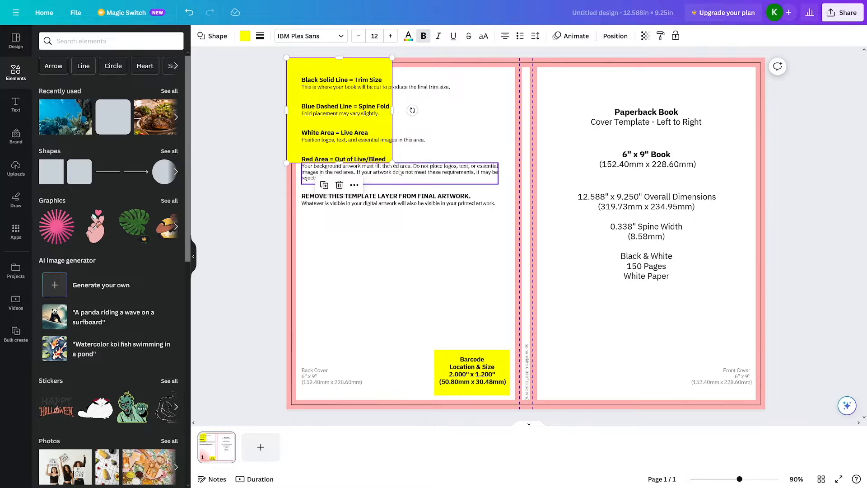
pyautogui.moveTo(392, 162); pyautogui.dragTo(765, 409)
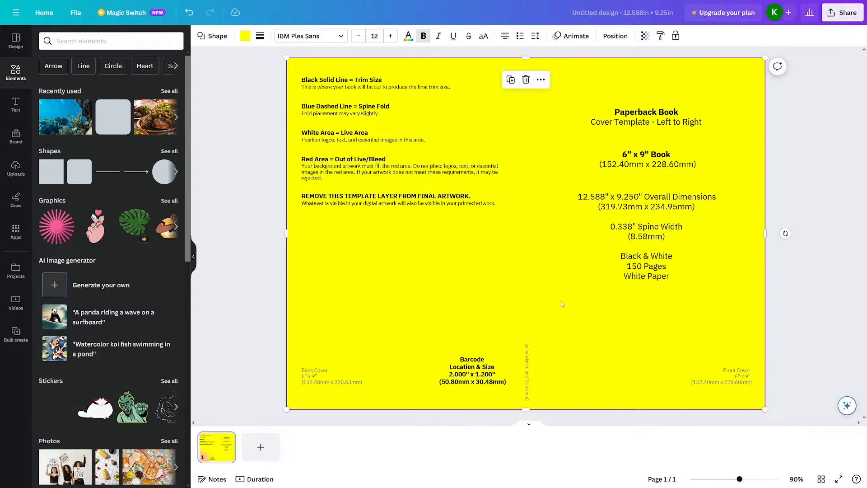
# Step: Bring the full-page rectangle to the front of all template layers
pyautogui.rightClick(605, 325)
pyautogui.moveTo(707, 359)
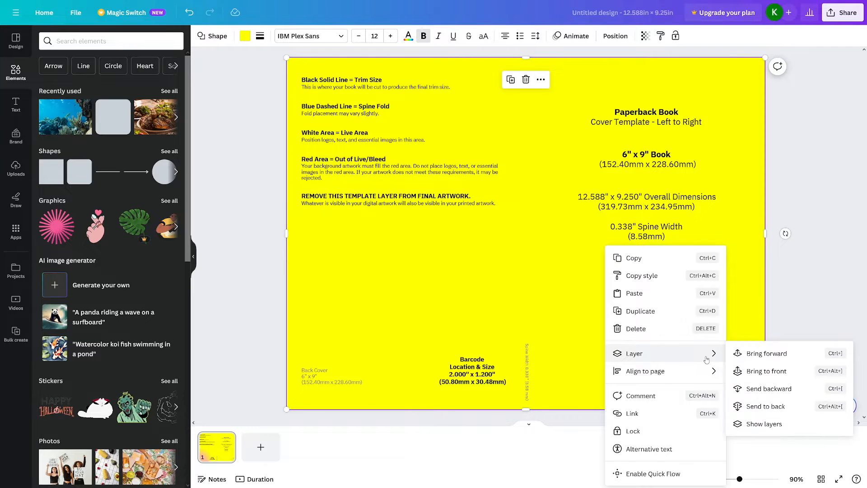
pyautogui.click(762, 357)
pyautogui.rightClick(762, 358)
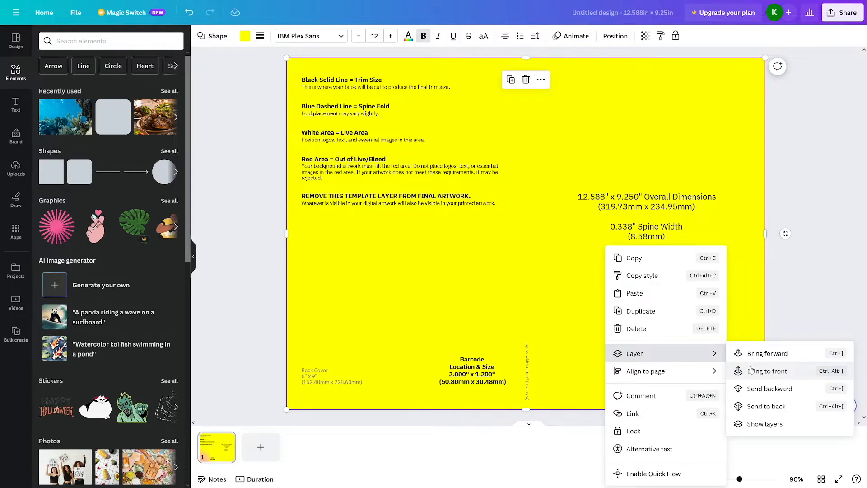
pyautogui.click(790, 376)
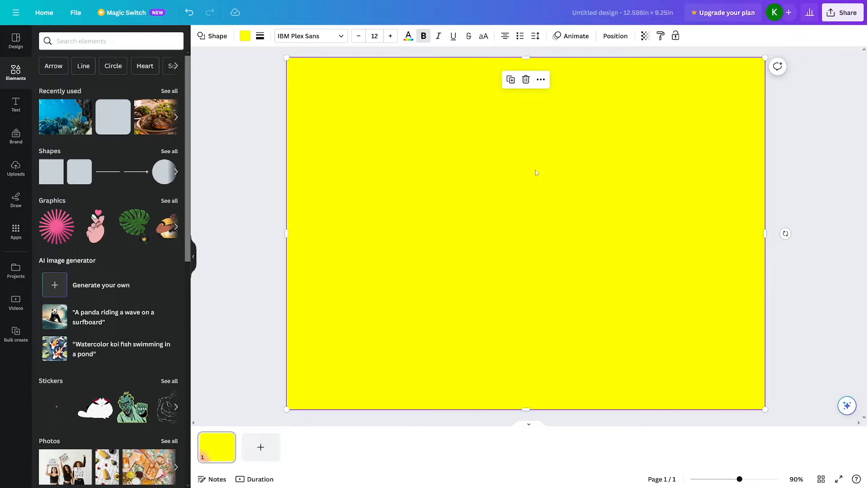
# Step: Set the full-page rectangle's transparency to 71
pyautogui.click(646, 36)
pyautogui.moveTo(644, 76); pyautogui.dragTo(621, 75)
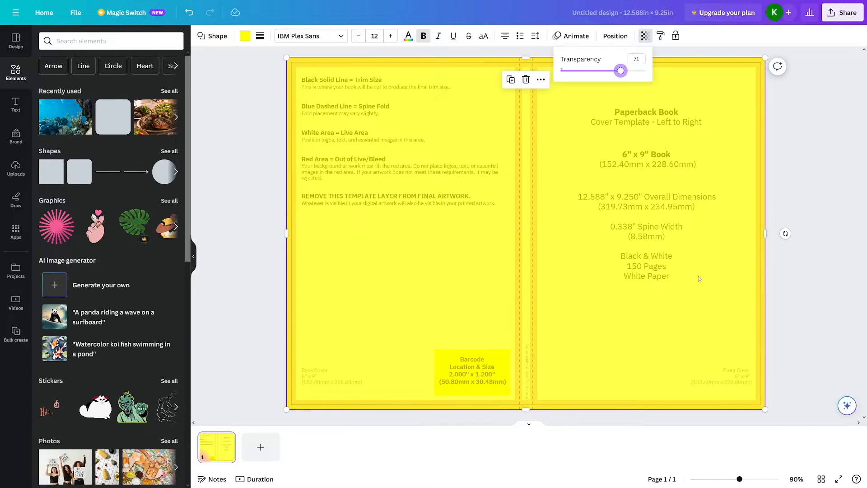
pyautogui.click(716, 300)
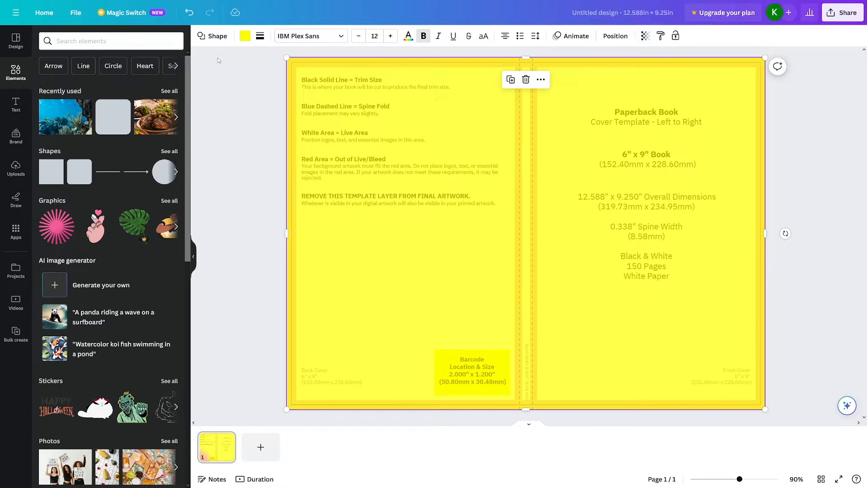
# Step: Recolor the full-page rectangle with the light red from the default solid colors
pyautogui.click(246, 37)
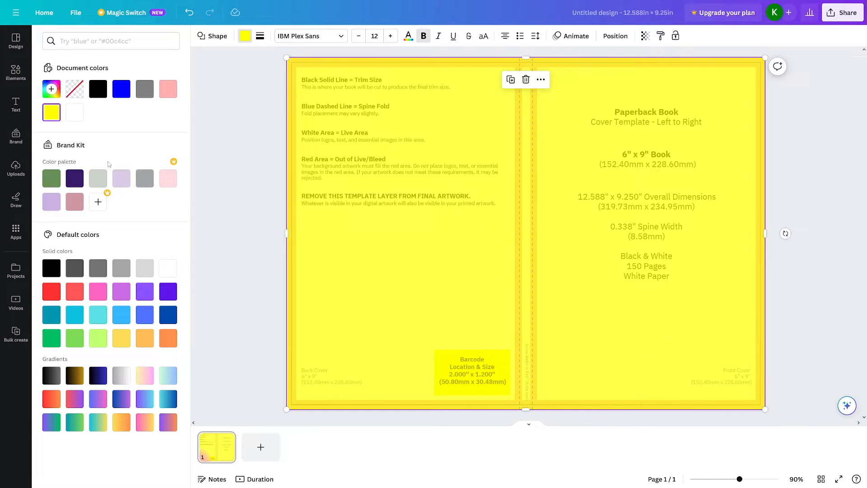
pyautogui.click(75, 202)
pyautogui.click(75, 292)
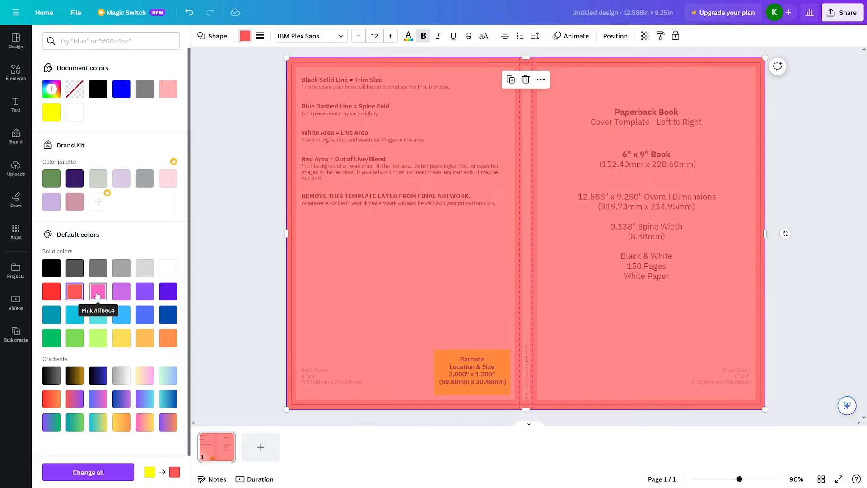
# Step: Readjust the full-page rectangle's transparency to 71
pyautogui.click(644, 36)
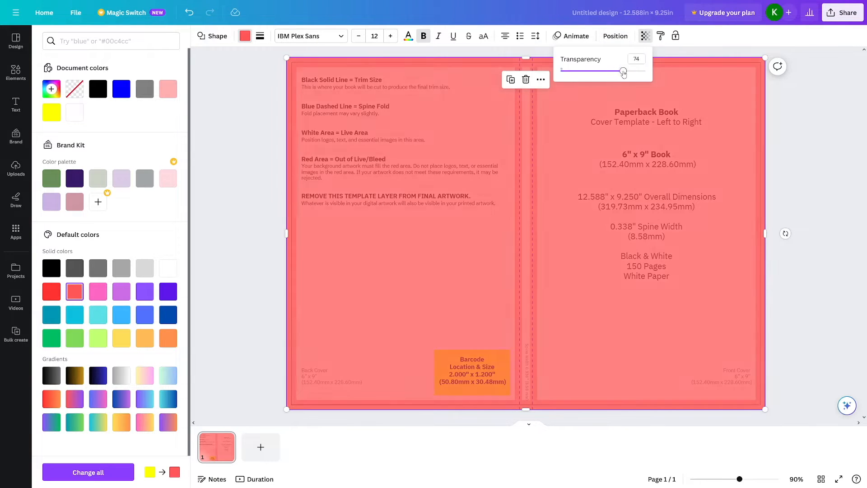
pyautogui.moveTo(623, 74)
pyautogui.mouseDown()
pyautogui.moveTo(655, 75)
pyautogui.moveTo(620, 72)
pyautogui.mouseUp()
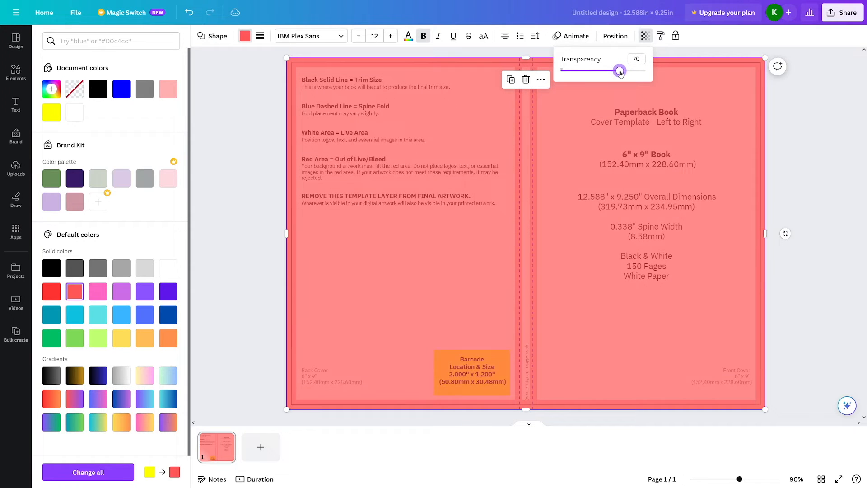
pyautogui.click(796, 158)
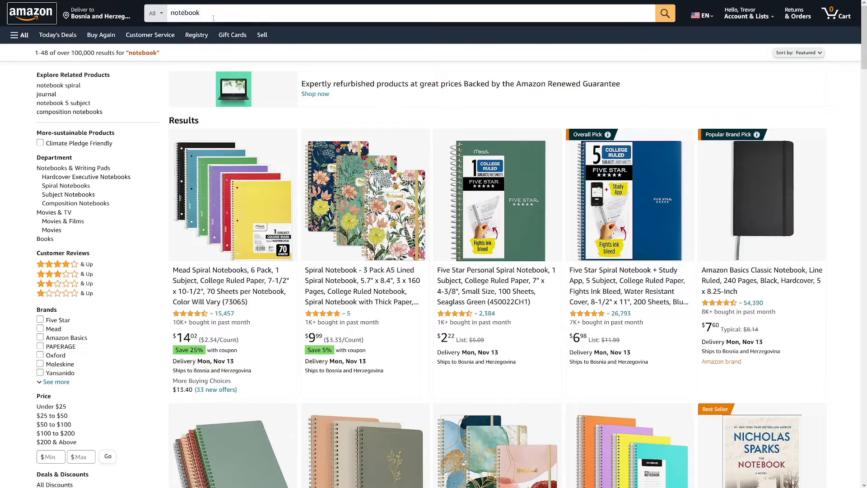
# Step: Switch to Amazon and examine the notebook search results and the search suggestions for side hustle planner
pyautogui.moveTo(212, 17)
pyautogui.mouseDown()
pyautogui.moveTo(182, 14)
pyautogui.moveTo(201, 15)
pyautogui.mouseUp()
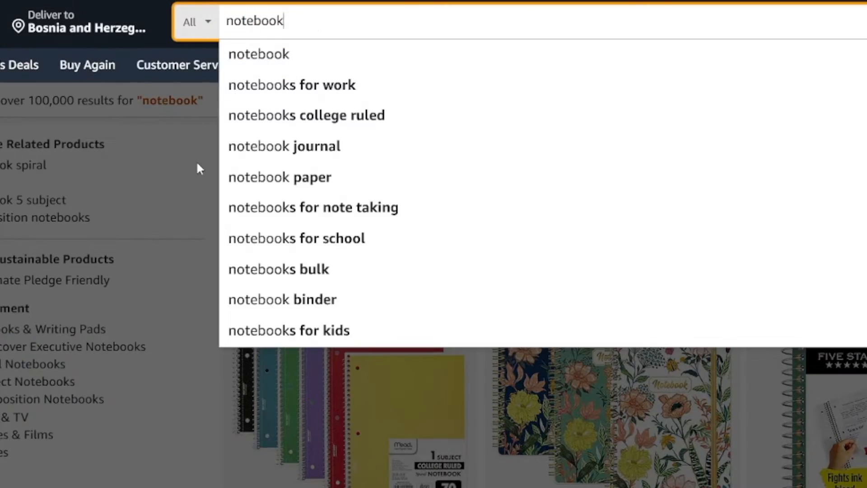
pyautogui.click(200, 169)
pyautogui.scroll(-2, 573, 187)
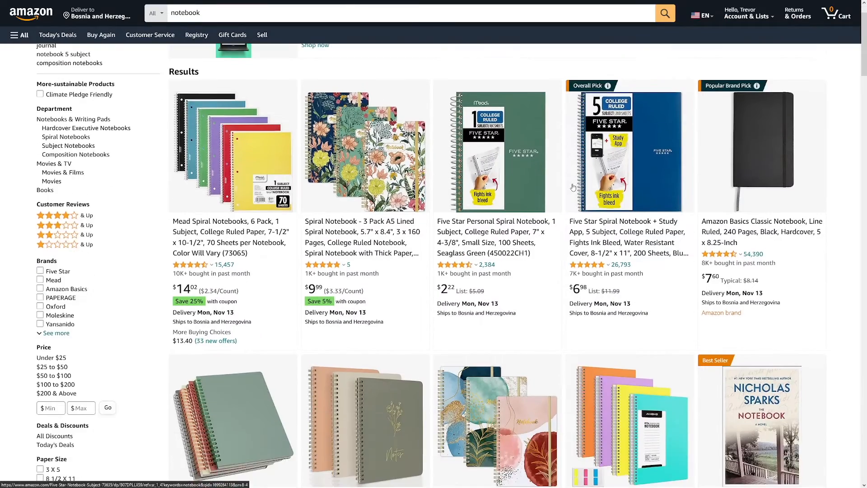
pyautogui.scroll(-4, 573, 187)
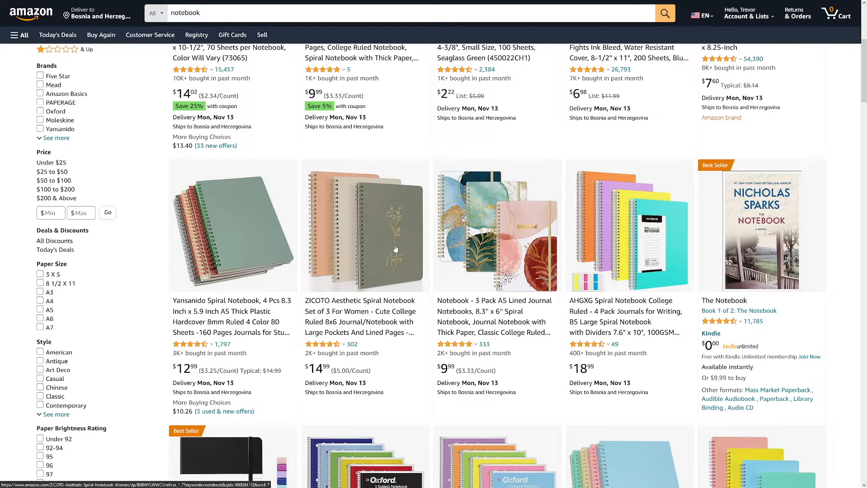
pyautogui.scroll(-10, 418, 247)
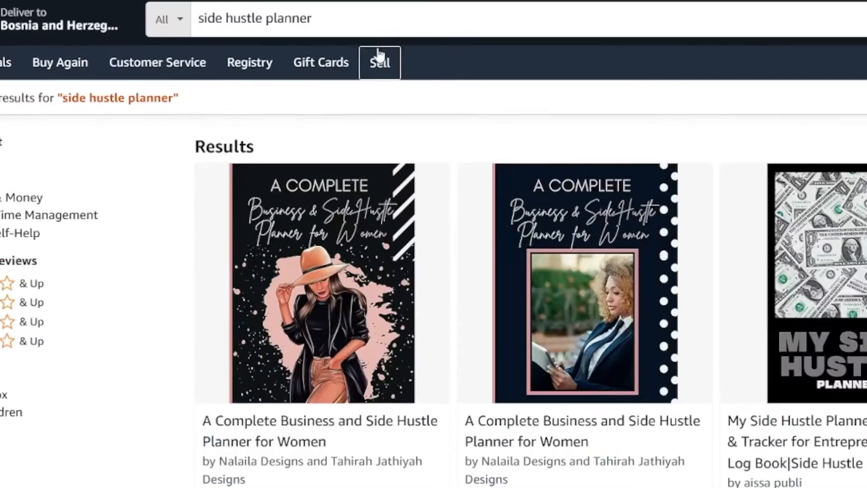
pyautogui.click(190, 12)
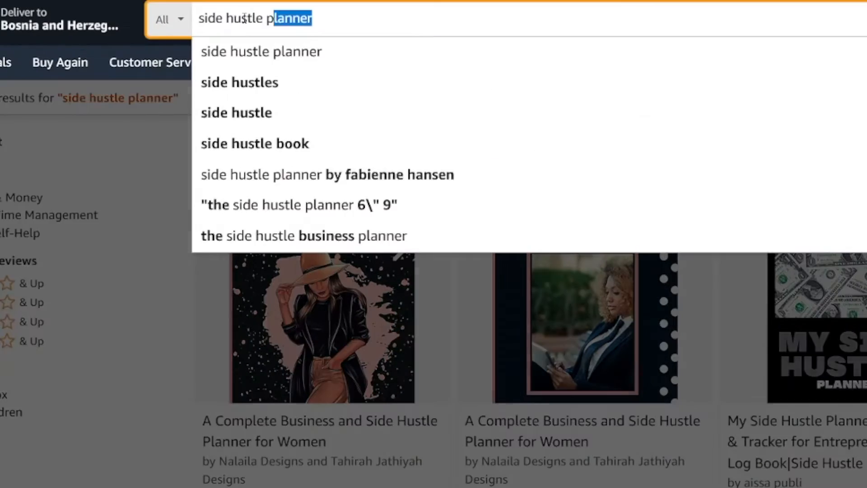
pyautogui.click(339, 27)
# Step: Browse the motivational planner results and open the first planner's product page to examine its cover
pyautogui.click(171, 312)
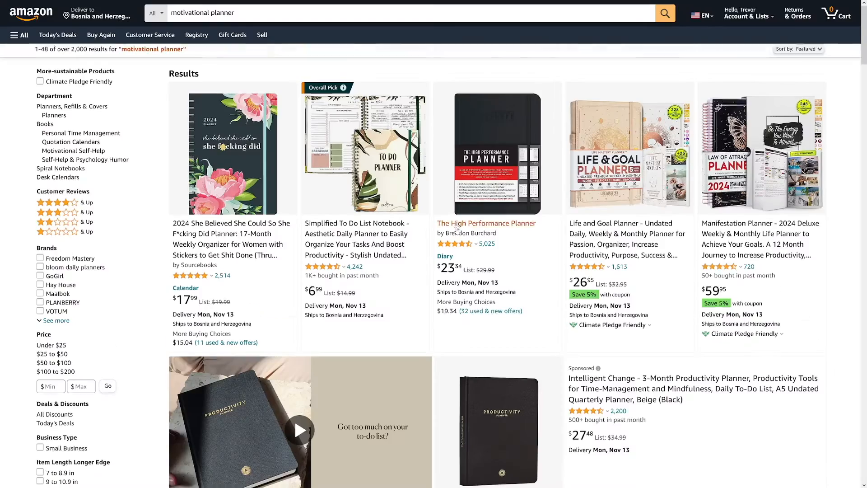
pyautogui.scroll(-5, 414, 225)
pyautogui.scroll(5, 413, 224)
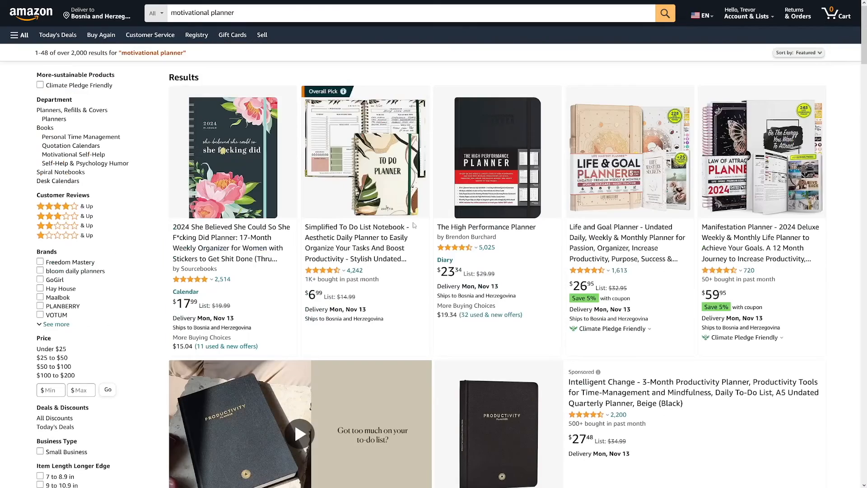
pyautogui.click(247, 183)
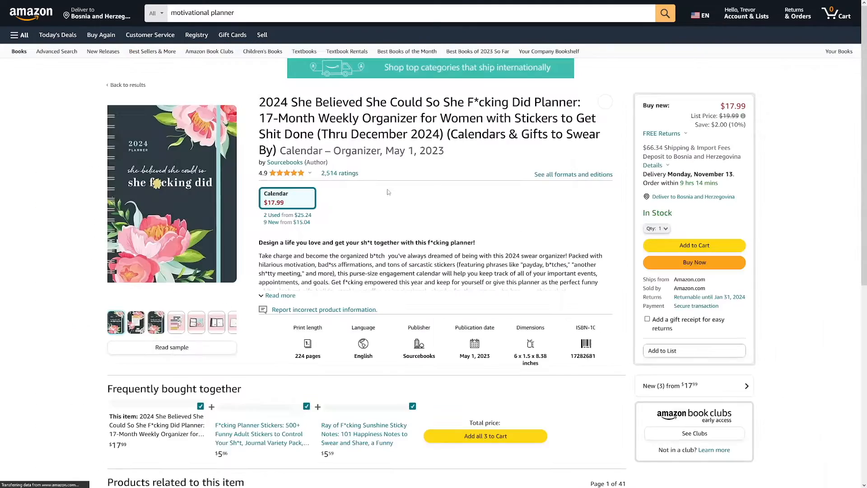
pyautogui.moveTo(204, 187)
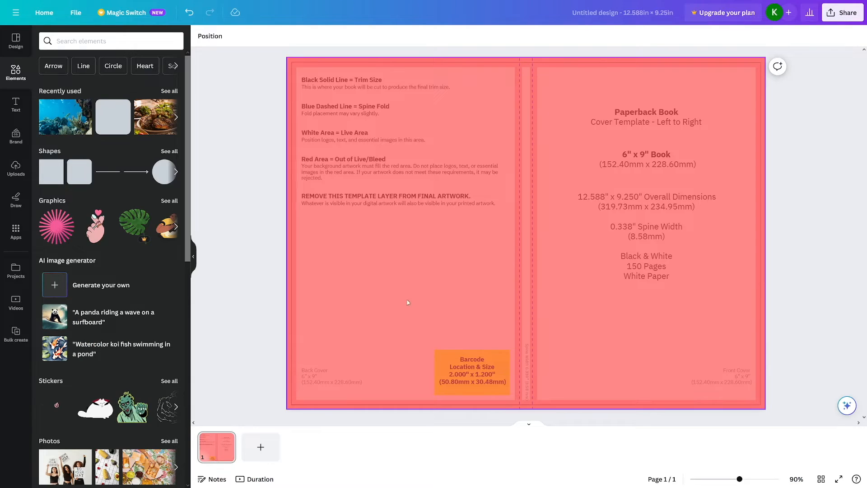
# Step: Return to Canva and add a heading reading "Side hustle planner" to the cover
pyautogui.rightClick(521, 249)
pyautogui.press('Escape')
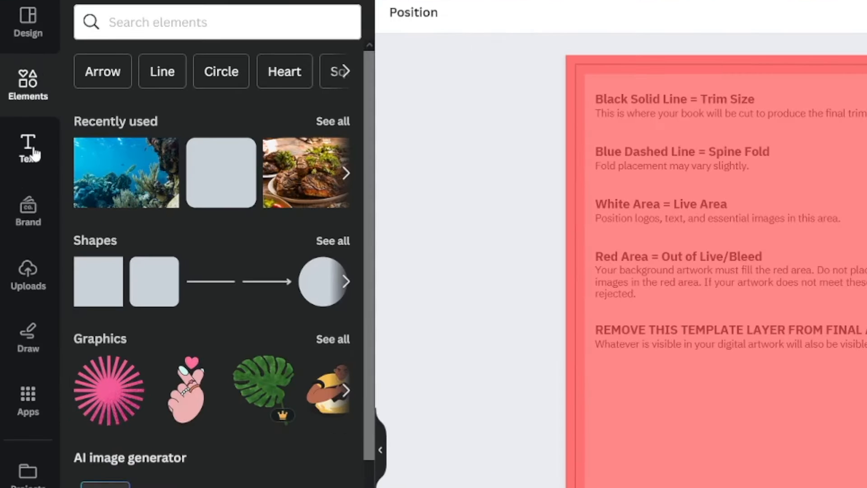
pyautogui.click(18, 106)
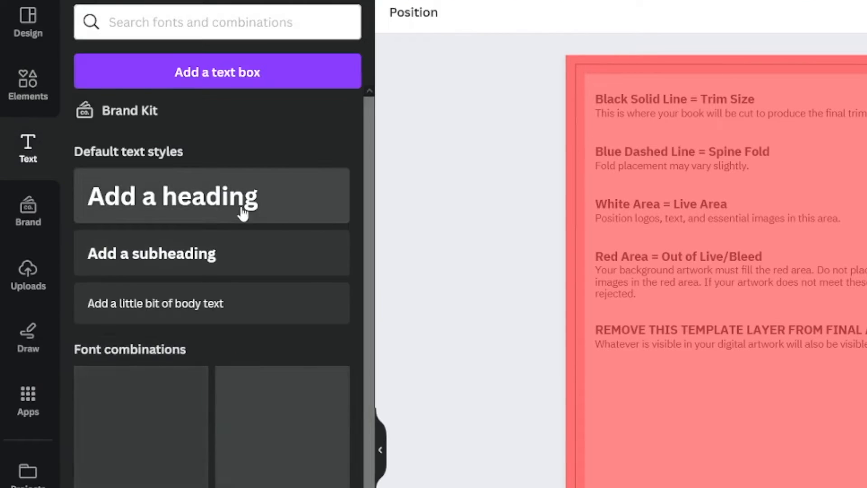
pyautogui.click(266, 220)
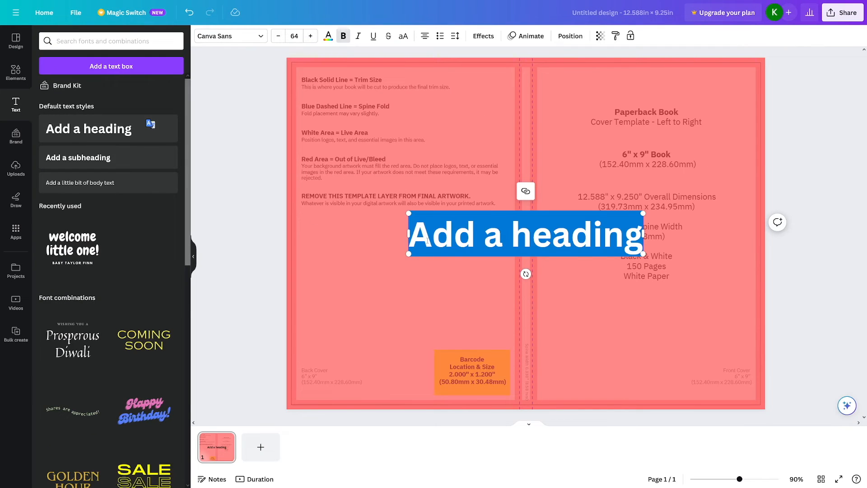
pyautogui.write('S')
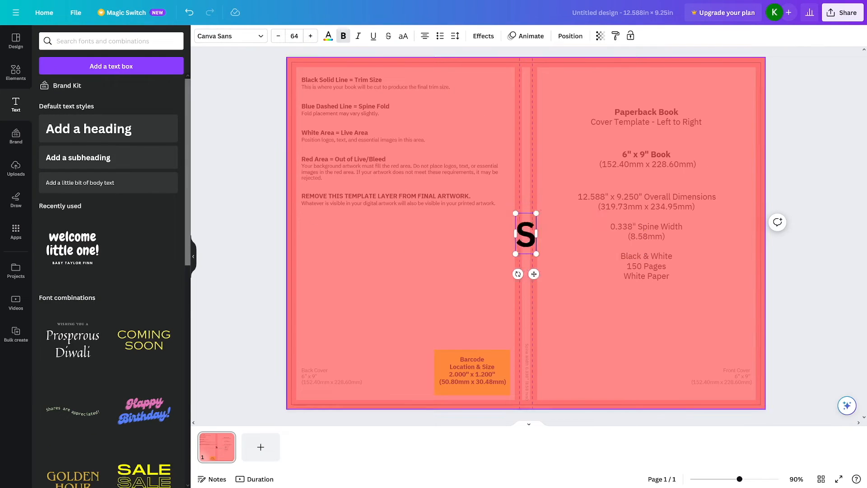
pyautogui.write('ide hustle planner')
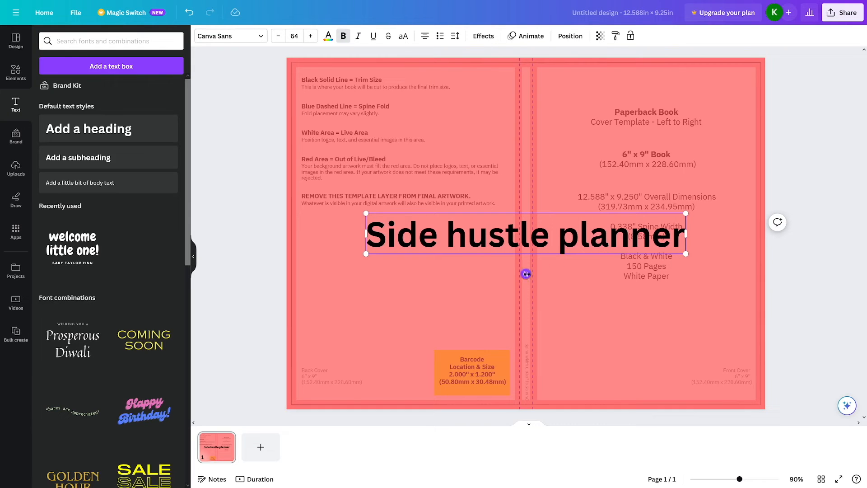
# Step: Rotate the "Side hustle planner" heading 90° and shrink it to size 15.3 to fit on the spine
pyautogui.moveTo(525, 274); pyautogui.dragTo(438, 235)
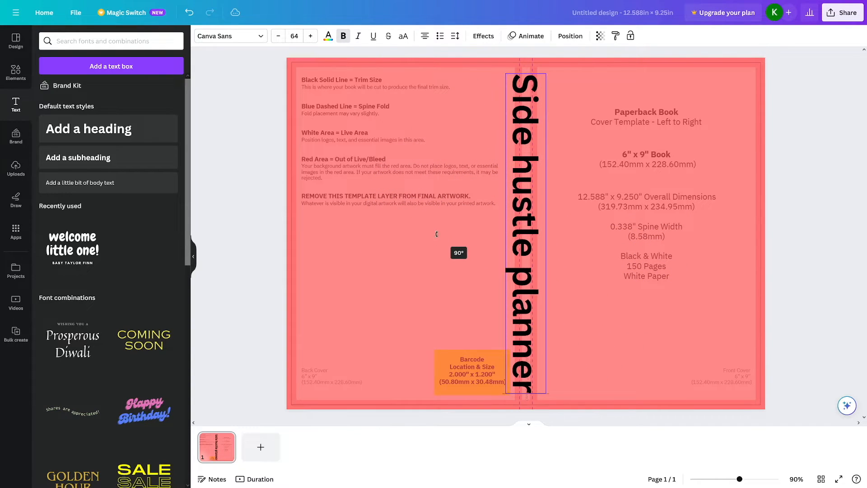
pyautogui.moveTo(506, 74); pyautogui.dragTo(527, 274)
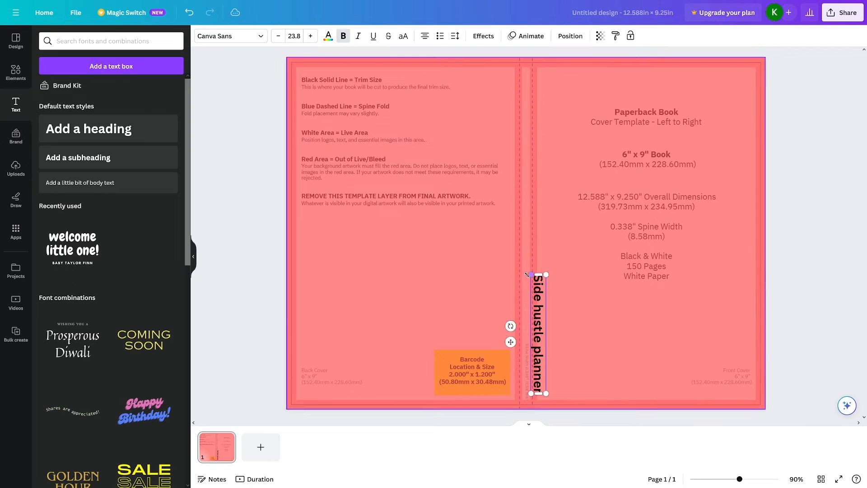
pyautogui.click(549, 312)
pyautogui.moveTo(538, 312); pyautogui.dragTo(514, 256)
pyautogui.moveTo(522, 226); pyautogui.dragTo(525, 234)
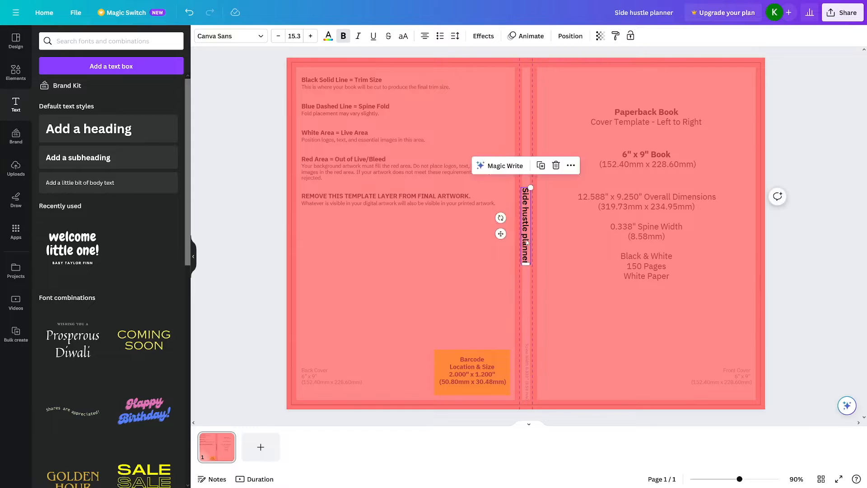
# Step: Lengthen the spine title's text box and reposition it near the middle of the spine
pyautogui.moveTo(526, 266); pyautogui.dragTo(532, 364)
pyautogui.moveTo(530, 281); pyautogui.dragTo(527, 245)
pyautogui.click(592, 299)
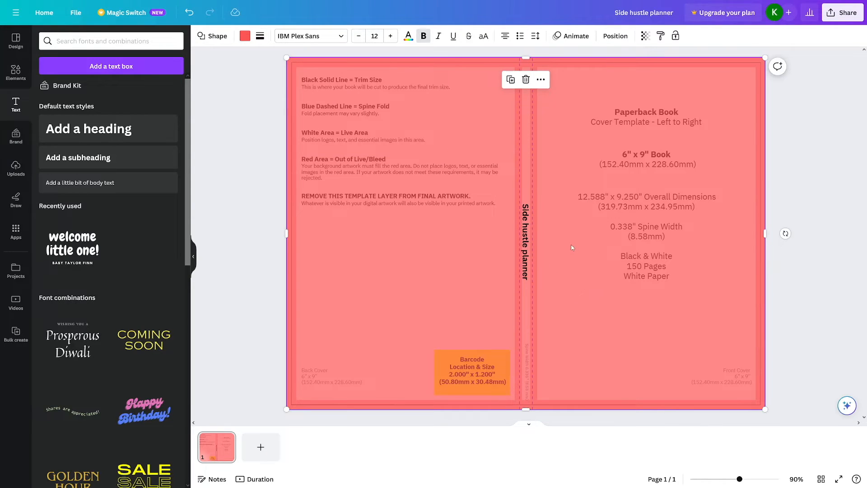
# Step: Add the heading "Never forget how capable you are" at size 34.8, rotated 90° along the front cover's outer edge
pyautogui.click(133, 137)
pyautogui.write('Never forget how capable')
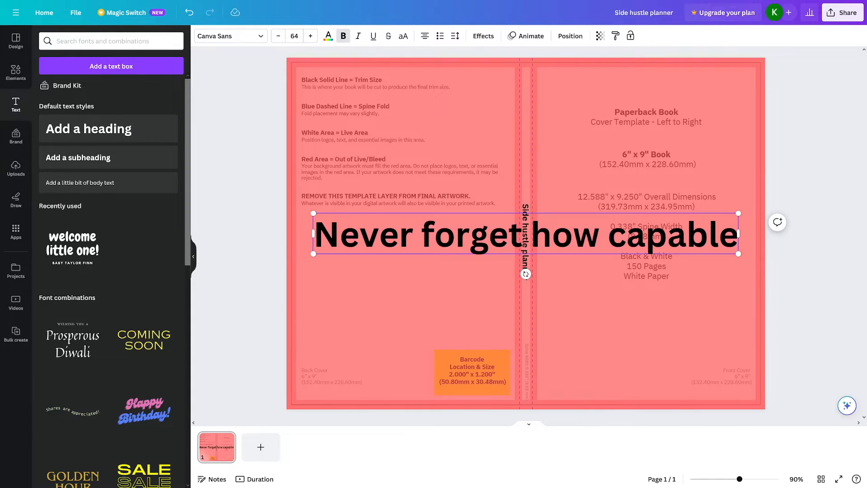
pyautogui.write(' you are')
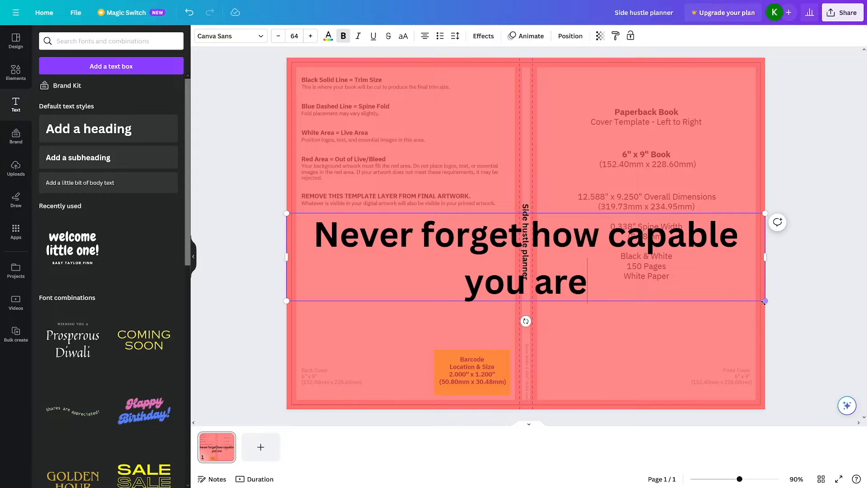
pyautogui.moveTo(526, 322); pyautogui.dragTo(432, 258)
pyautogui.moveTo(591, 290); pyautogui.dragTo(722, 229)
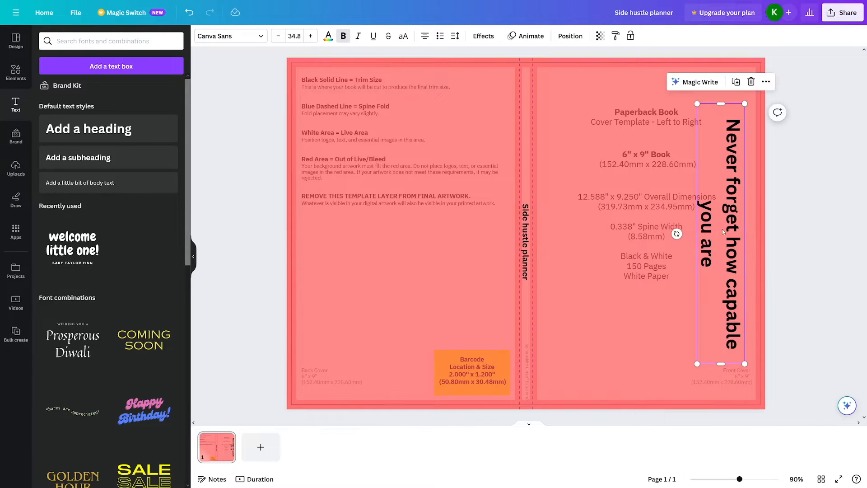
# Step: Recolor the front cover quote and the spine title white using the document colors
pyautogui.click(329, 36)
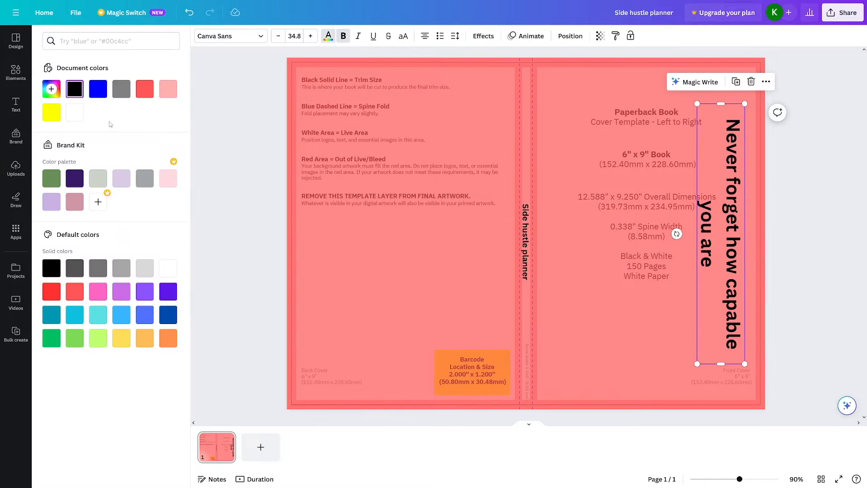
pyautogui.click(77, 116)
pyautogui.click(525, 235)
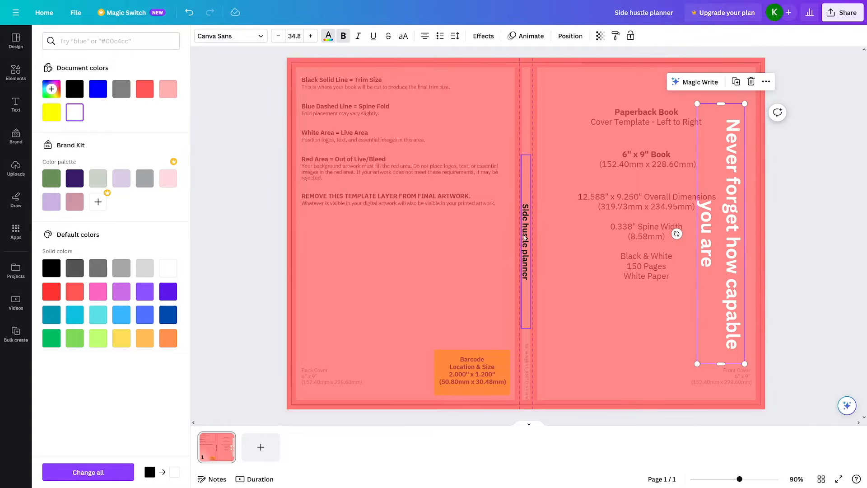
pyautogui.click(78, 118)
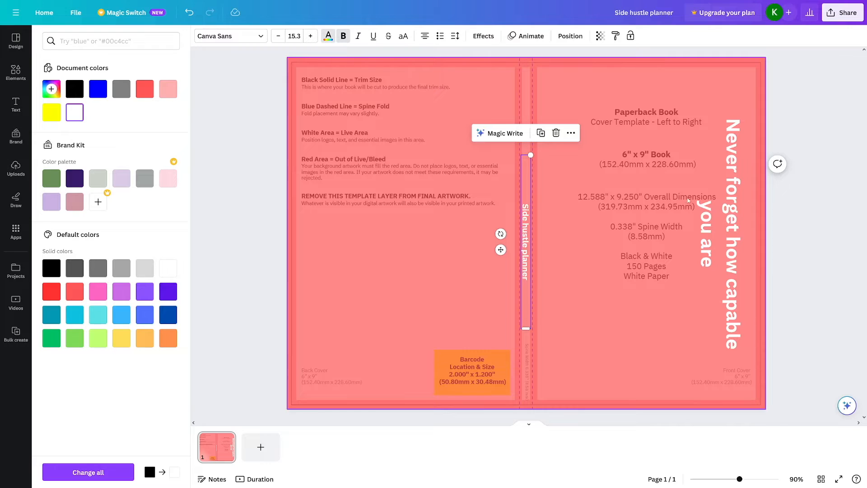
pyautogui.click(797, 205)
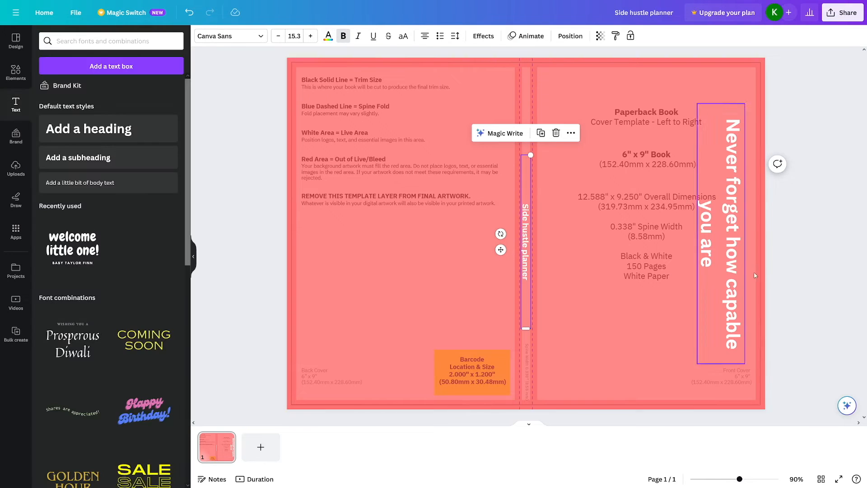
pyautogui.click(797, 259)
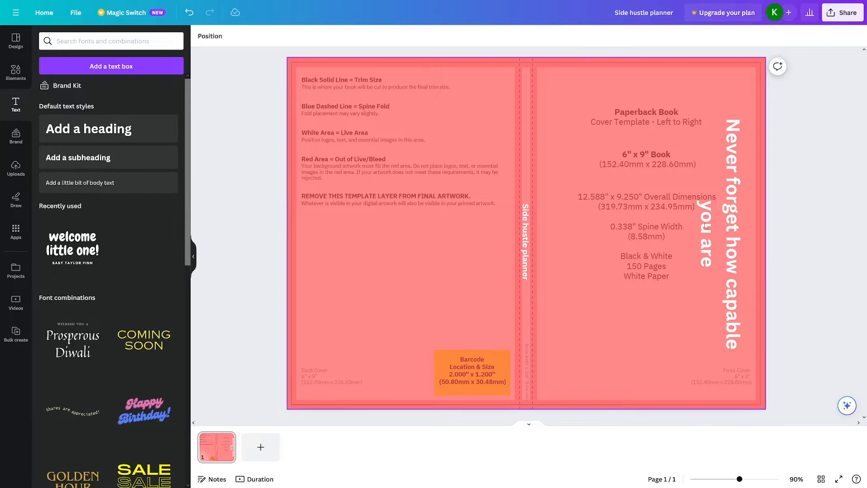
# Step: Set the full-page rectangle's transparency to 100 so it hides the cover template
pyautogui.click(729, 86)
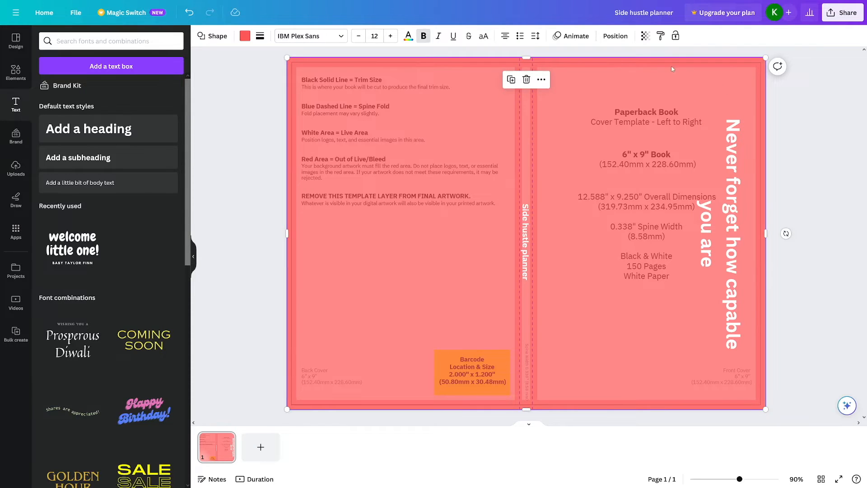
pyautogui.click(647, 38)
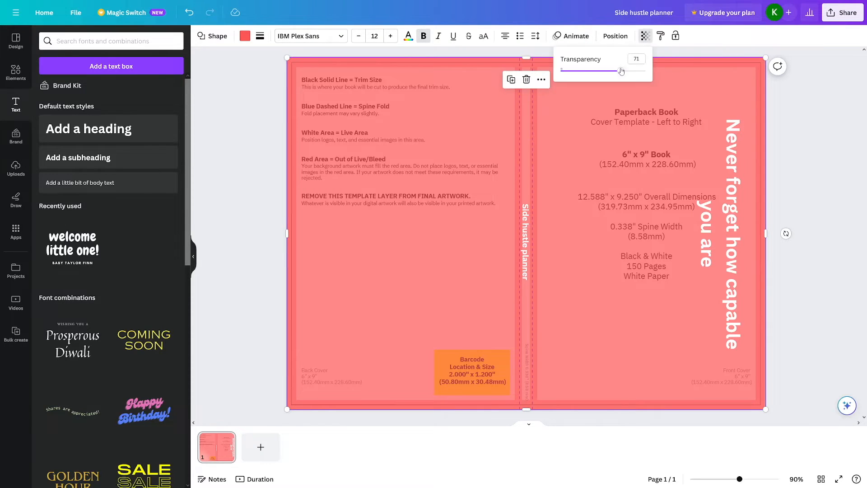
pyautogui.moveTo(622, 71); pyautogui.dragTo(649, 75)
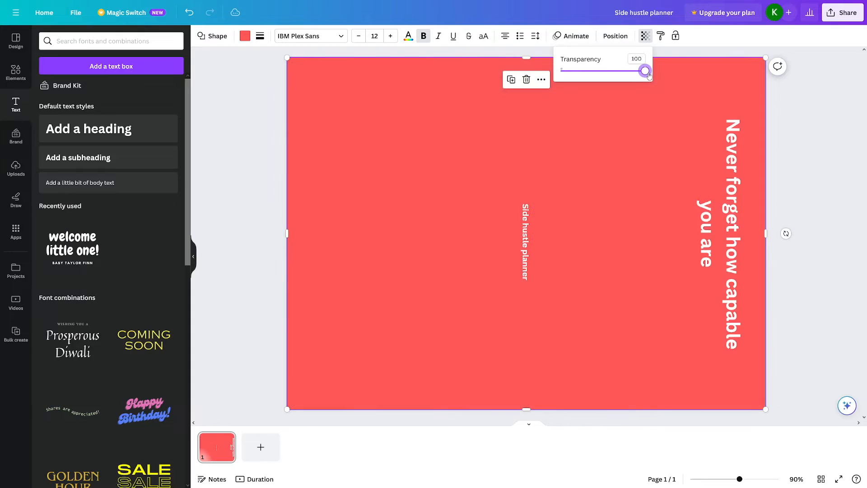
pyautogui.click(789, 155)
pyautogui.click(842, 14)
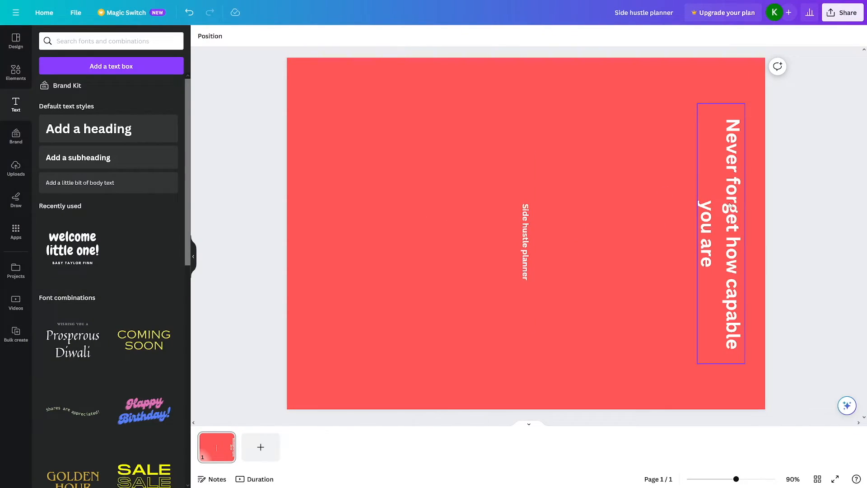
pyautogui.scroll(-2, 117, 245)
pyautogui.scroll(2, 55, 159)
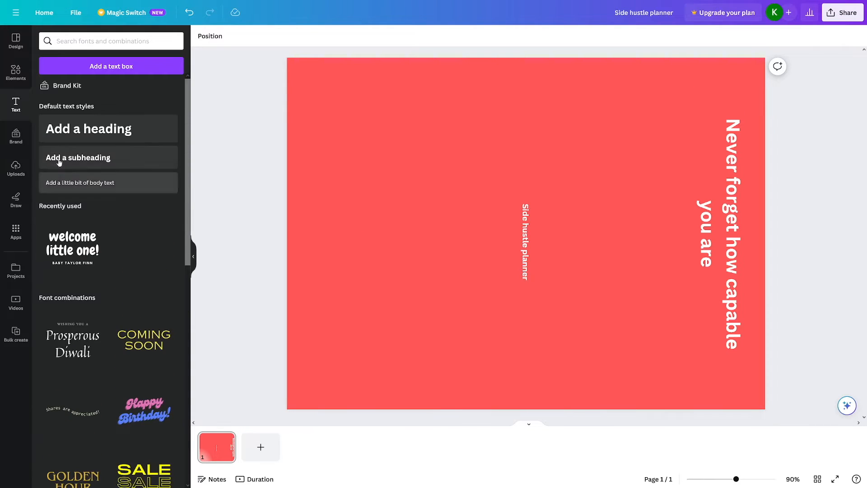
# Step: Add the finger-heart hand graphic to the back cover and enlarge it to fill the middle of that area
pyautogui.click(16, 75)
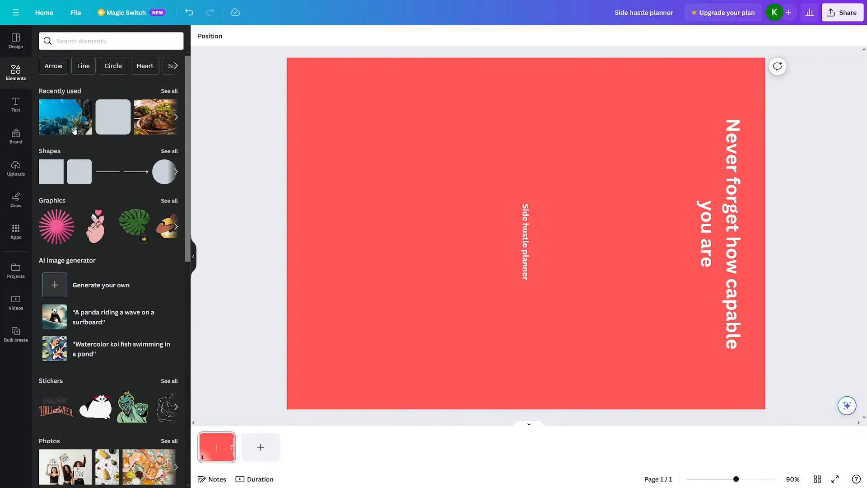
pyautogui.moveTo(130, 228); pyautogui.dragTo(413, 254)
pyautogui.click(804, 243)
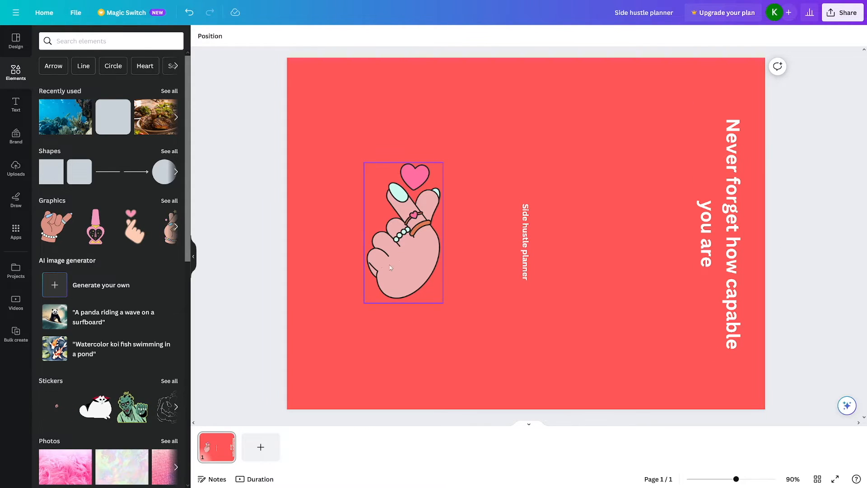
pyautogui.moveTo(384, 263); pyautogui.dragTo(379, 258)
pyautogui.moveTo(438, 298); pyautogui.dragTo(427, 260)
# Step: Set the hand graphic's transparency to 29 so it blends into the red background
pyautogui.click(484, 35)
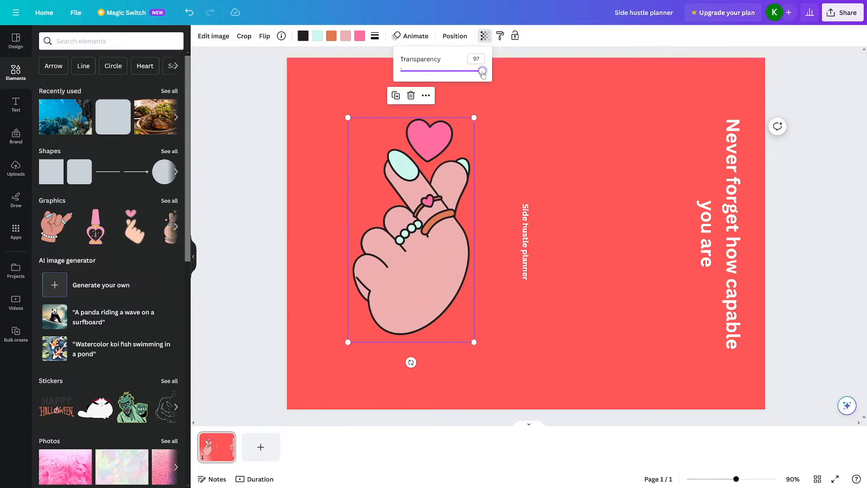
pyautogui.moveTo(483, 72); pyautogui.dragTo(426, 74)
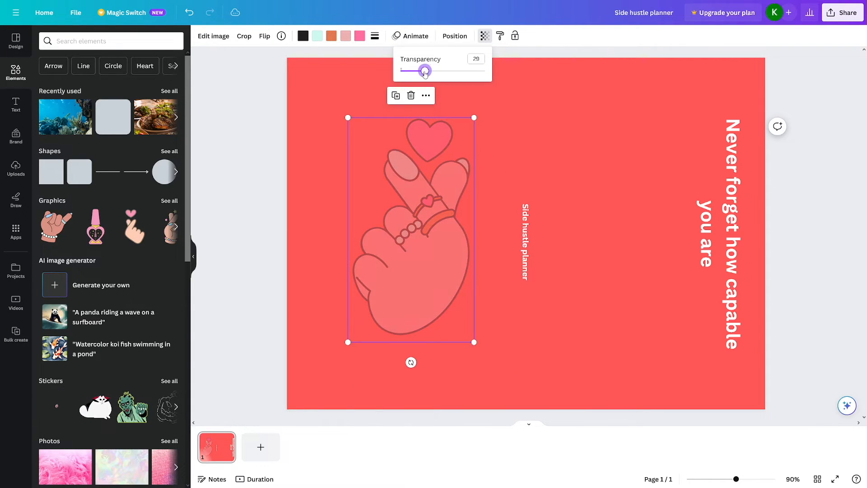
pyautogui.click(417, 217)
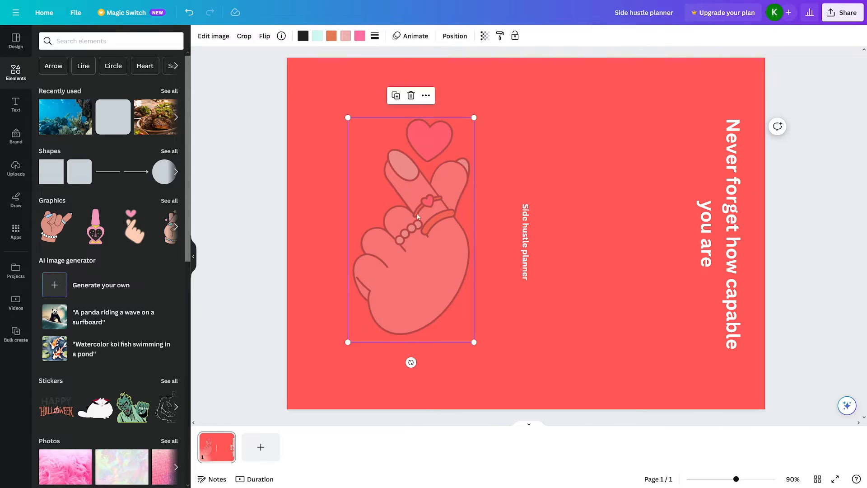
pyautogui.click(826, 218)
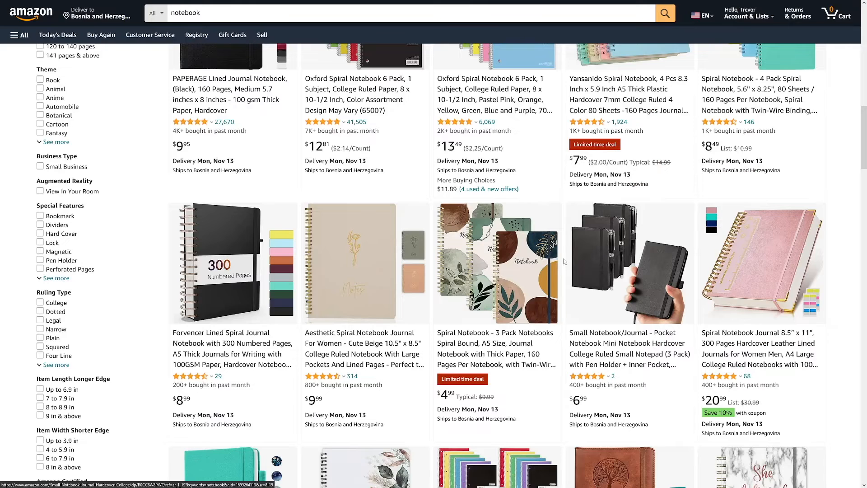
# Step: Switch to Amazon and look through the notebook search results again for cover examples
pyautogui.scroll(15, 570, 276)
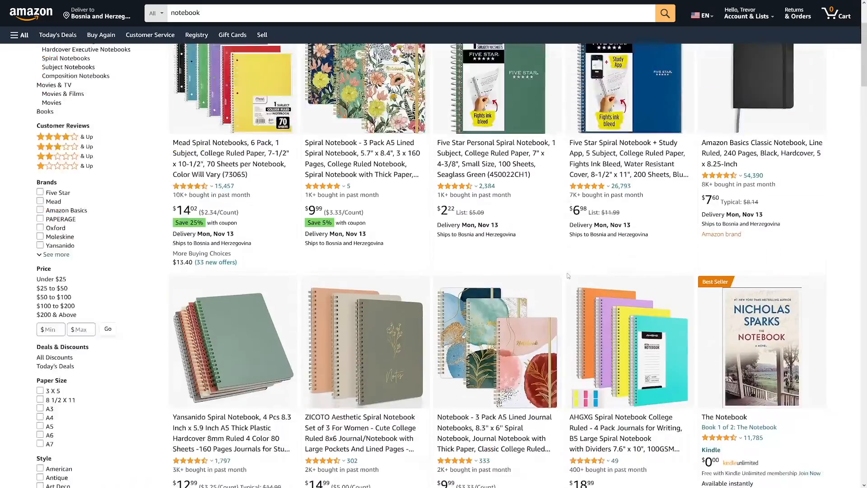